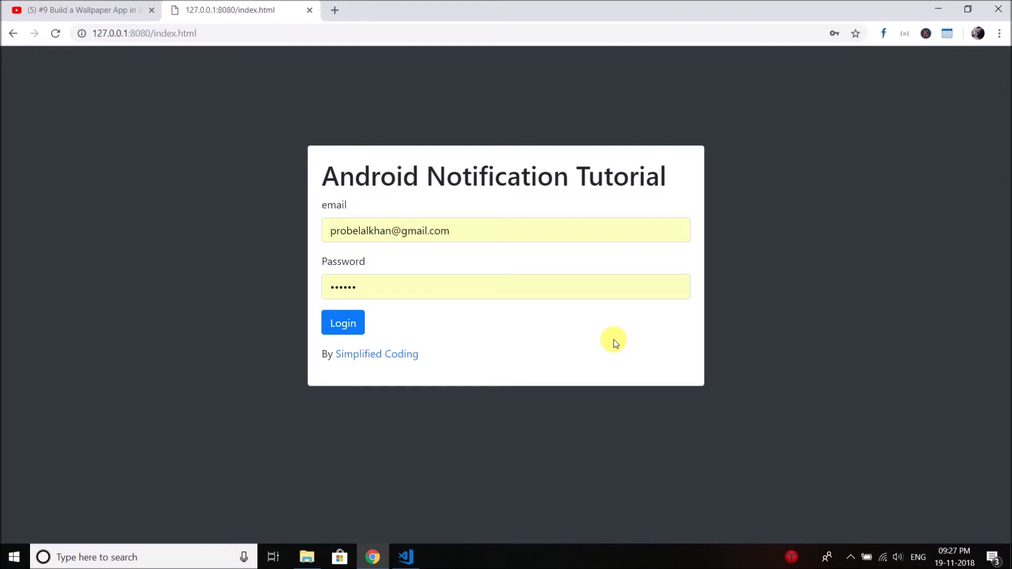
Log in with the saved email to reach the blank admin.html page, checking the tutorial video.
left_click(82, 10)
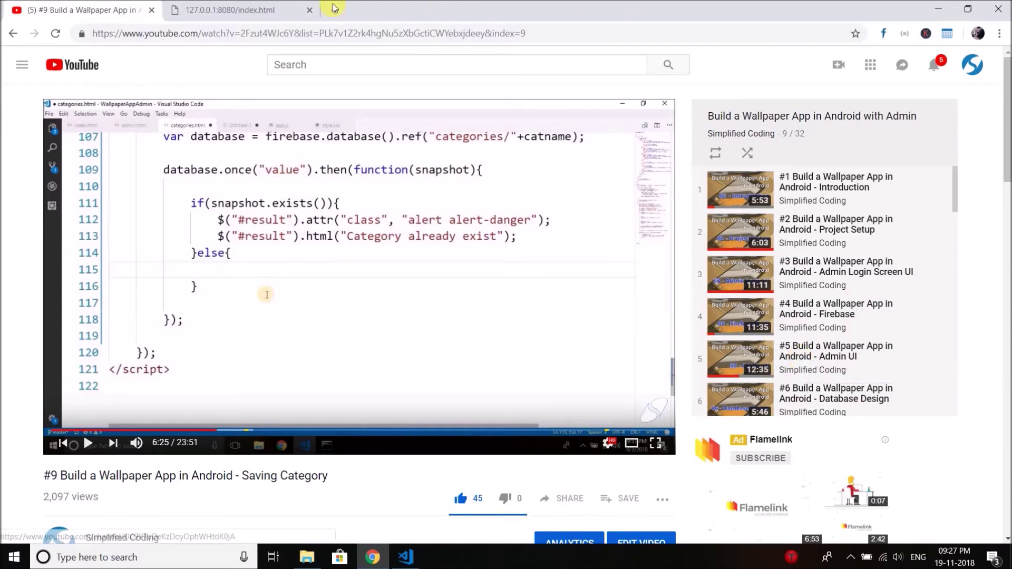
left_click(229, 9)
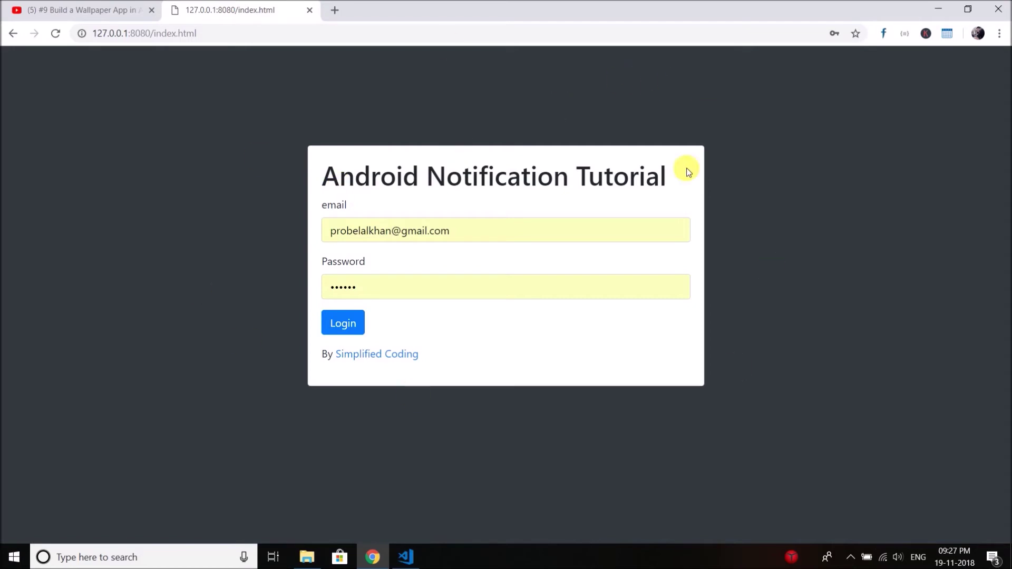
double_click(458, 229)
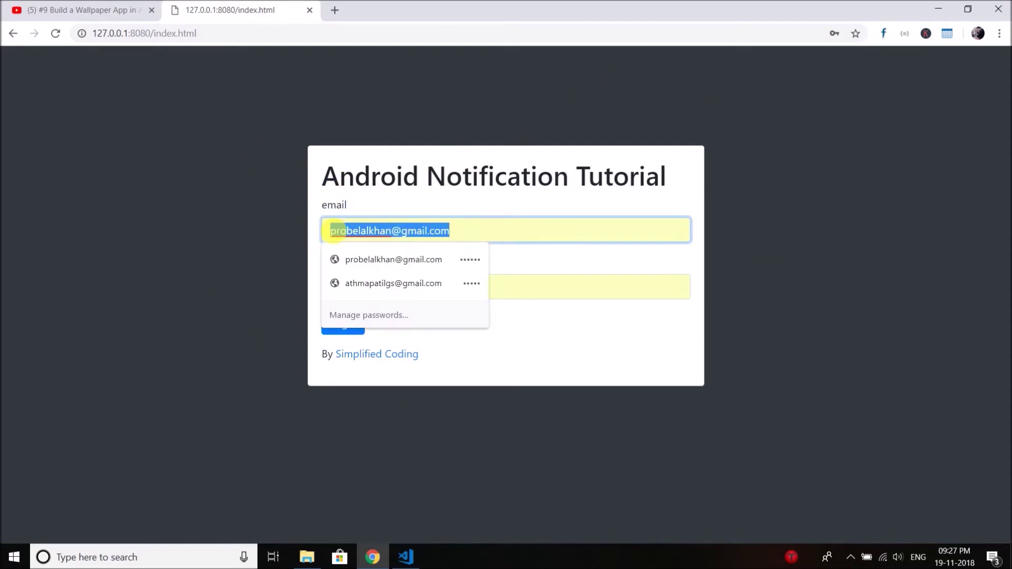
left_click(373, 235)
left_click(345, 324)
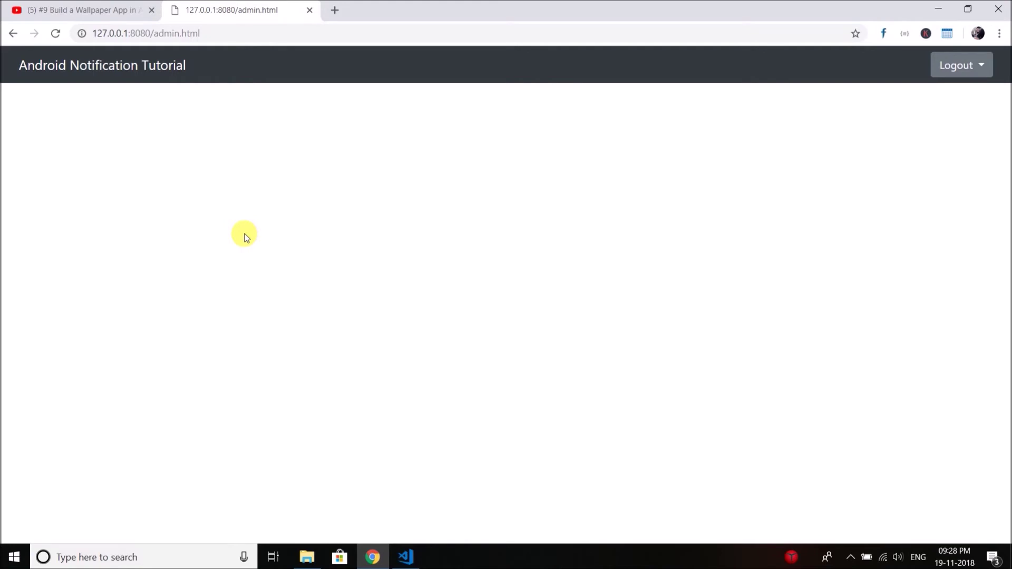
left_click(119, 9)
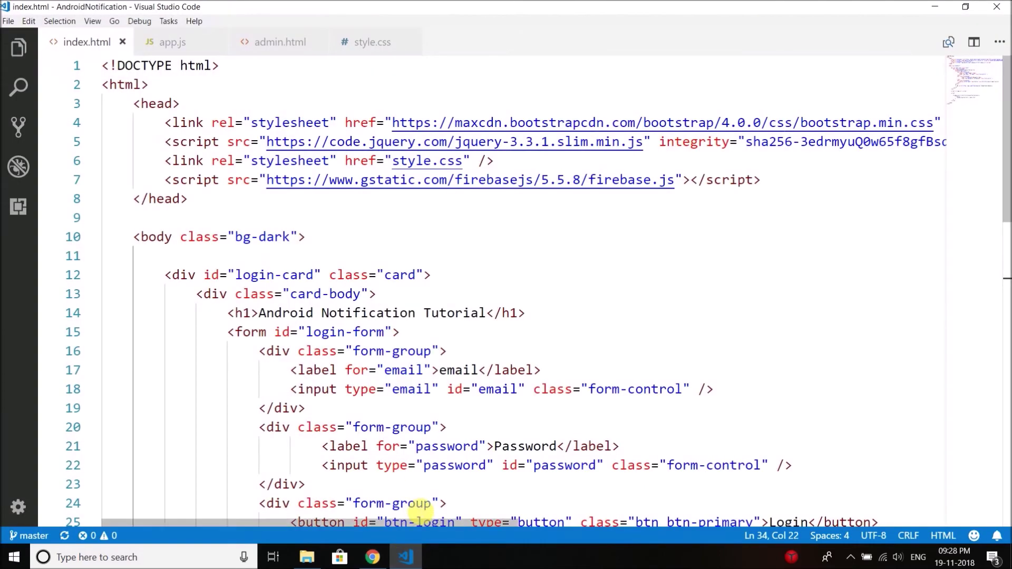
Show the Explorer file list and open admin.html, index.html, then app.js.
left_click(18, 47)
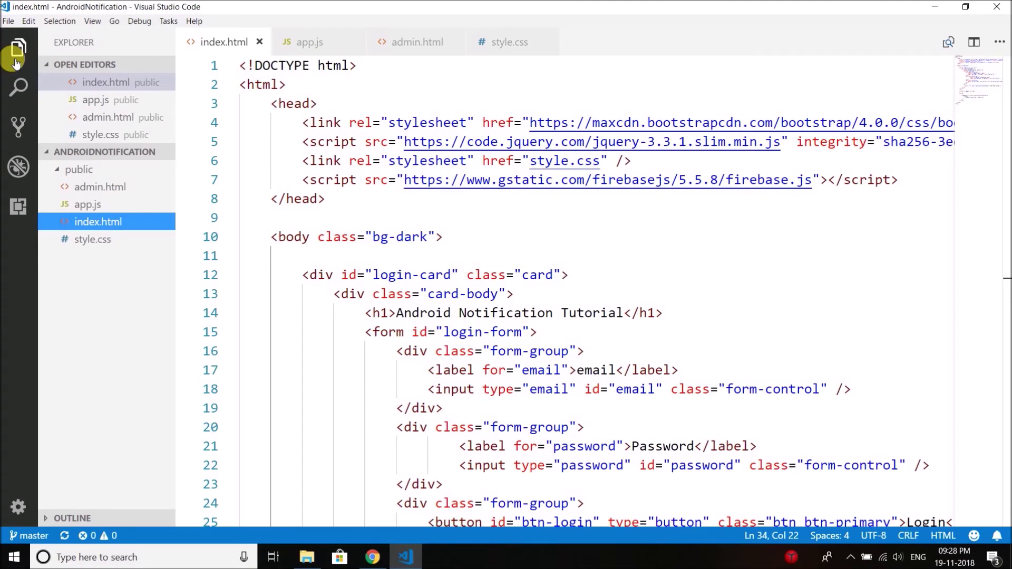
mouse_move(100, 187)
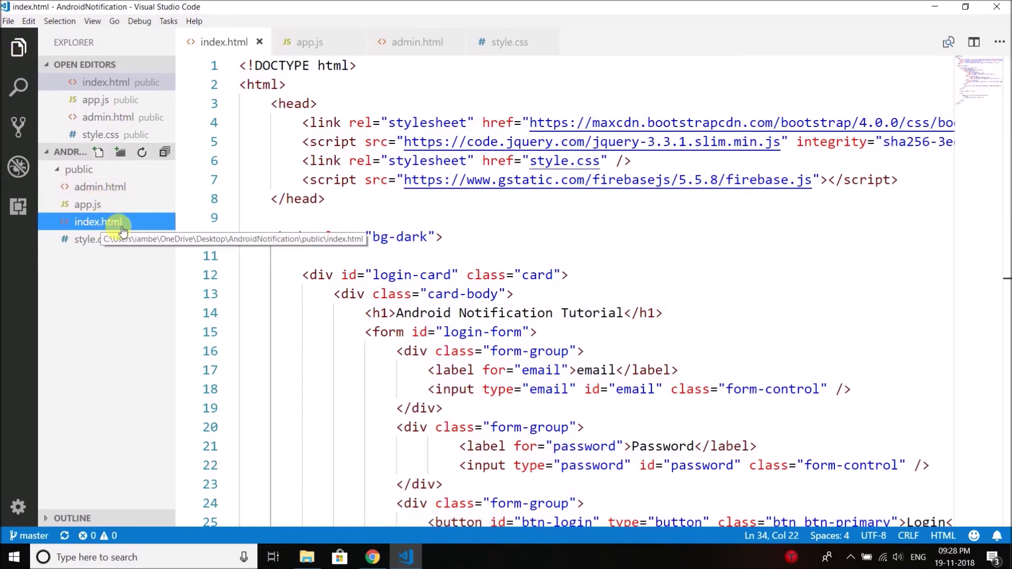
left_click(105, 188)
scroll(522, 237, "up", 5)
scroll(522, 237, "up", 5)
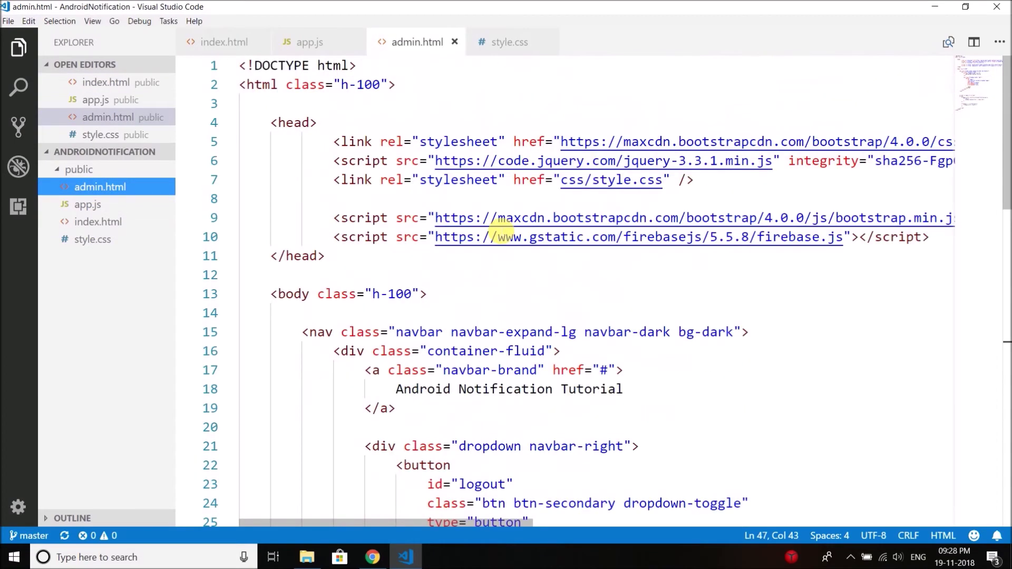
left_click(98, 221)
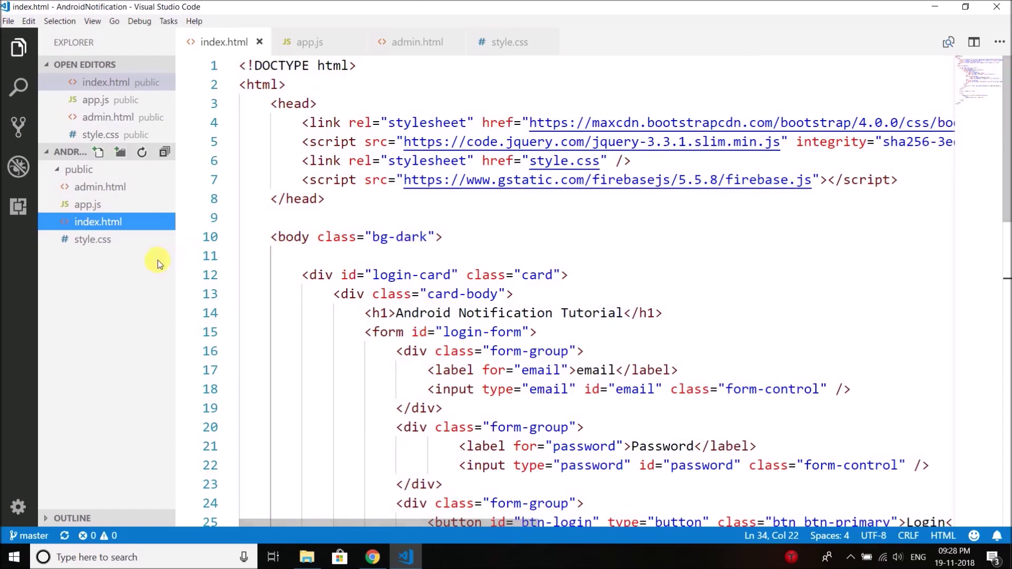
left_click(85, 205)
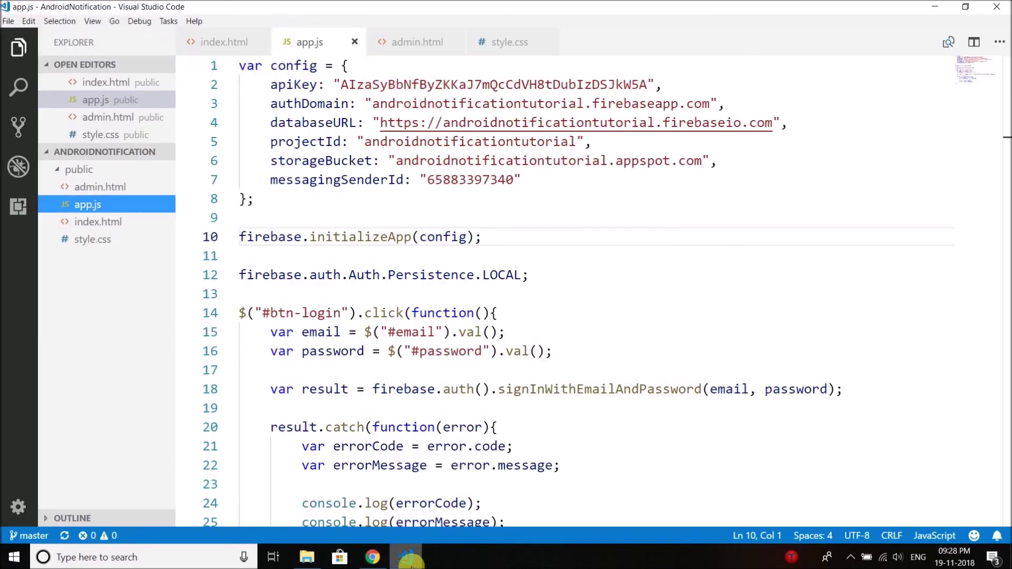
scroll(441, 388, "down", 3)
scroll(451, 287, "up", 2)
scroll(402, 207, "up", 2)
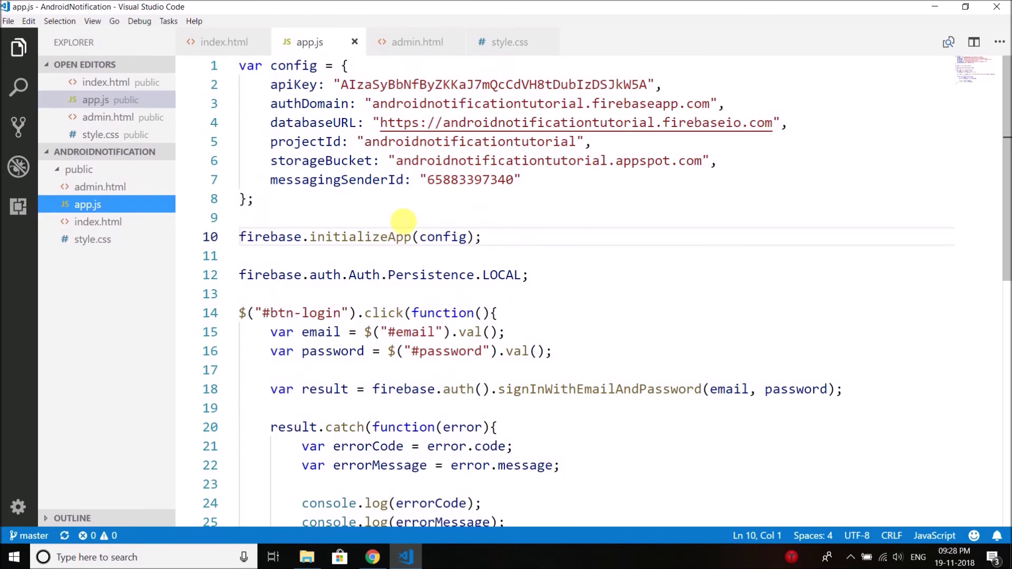
left_click(410, 294)
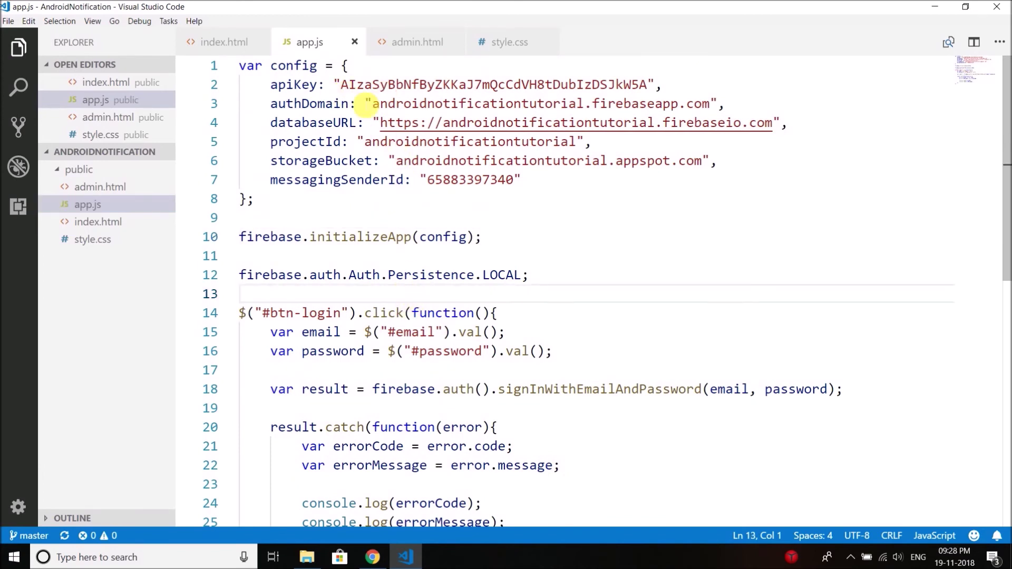